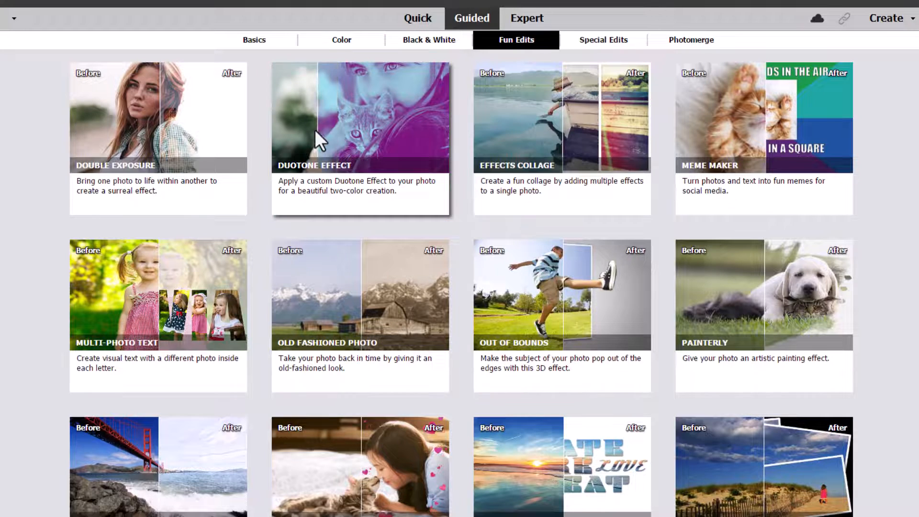
Open the Duotone Effect guided edit from the Fun Edits collection.
{"action": "left_click", "coordinate": [339, 125]}
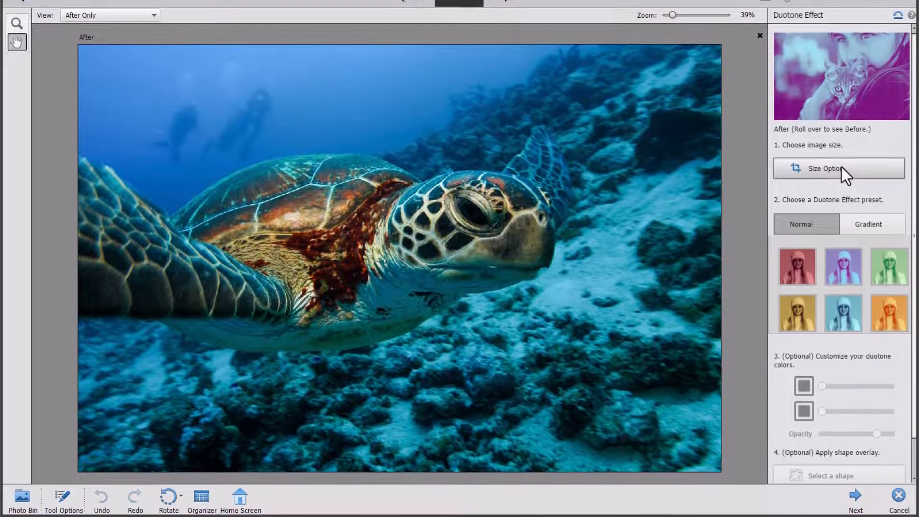
Crop the turtle photo using the For Facebook > Event size preset and commit the crop.
{"action": "left_click", "coordinate": [842, 174]}
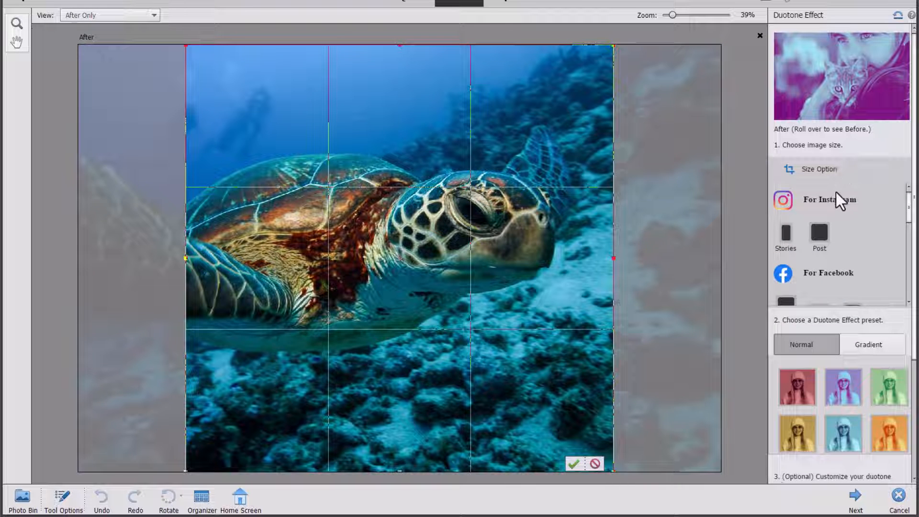
{"action": "scroll", "coordinate": [829, 196], "scroll_direction": "down", "scroll_amount": 4}
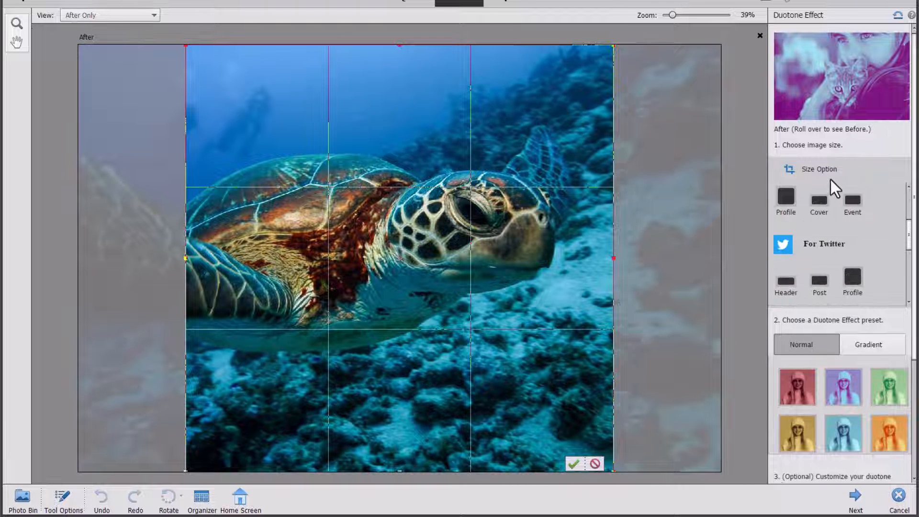
{"action": "scroll", "coordinate": [832, 182], "scroll_direction": "down", "scroll_amount": 2}
{"action": "mouse_move", "coordinate": [908, 186]}
{"action": "left_mouse_down"}
{"action": "mouse_move", "coordinate": [905, 224]}
{"action": "mouse_move", "coordinate": [901, 170]}
{"action": "left_mouse_up"}
{"action": "scroll", "coordinate": [908, 231], "scroll_direction": "down", "scroll_amount": 1}
{"action": "left_click", "coordinate": [857, 77]}
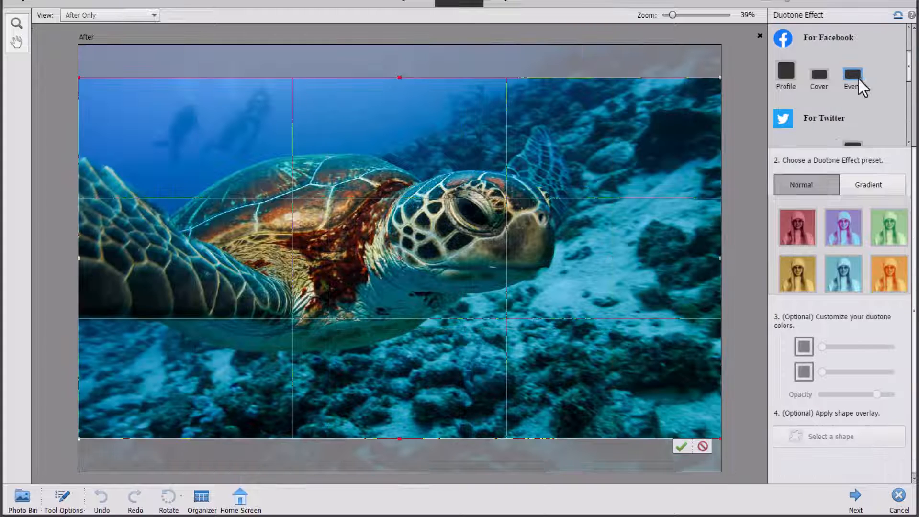
{"action": "scroll", "coordinate": [908, 76], "scroll_direction": "up", "scroll_amount": 2}
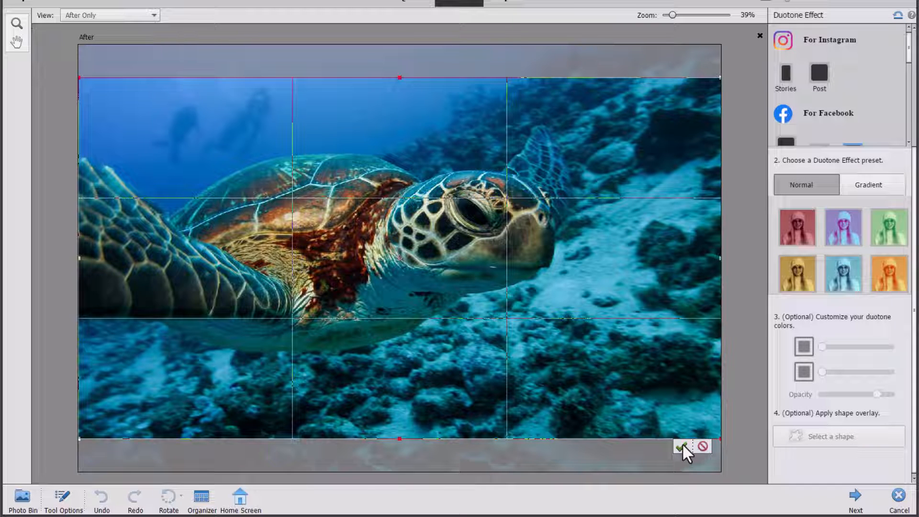
{"action": "left_click", "coordinate": [683, 446]}
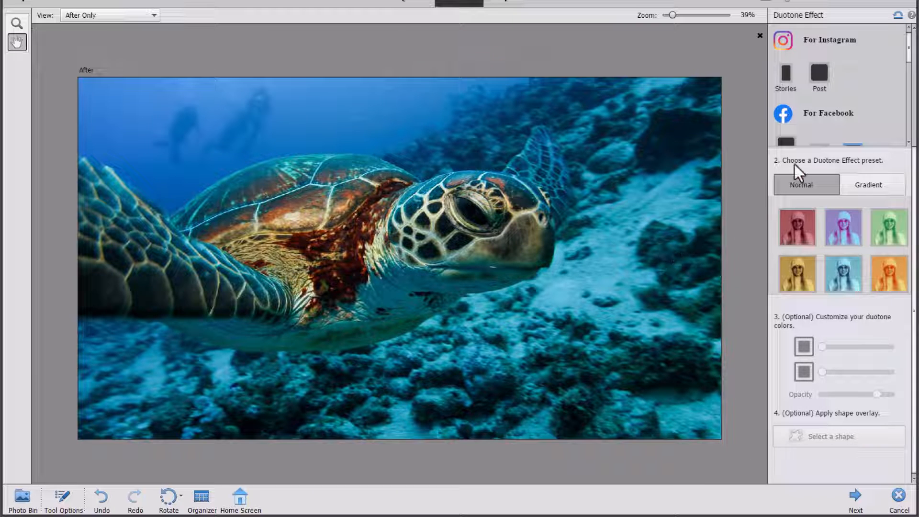
Preview the Normal duotone presets: red, purple, green, yellow, cyan and orange.
{"action": "left_click", "coordinate": [795, 239]}
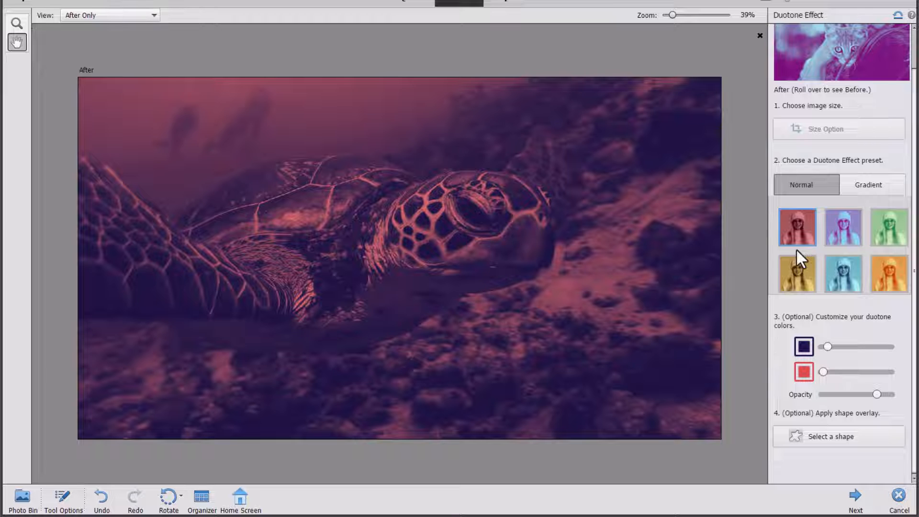
{"action": "left_click", "coordinate": [850, 222]}
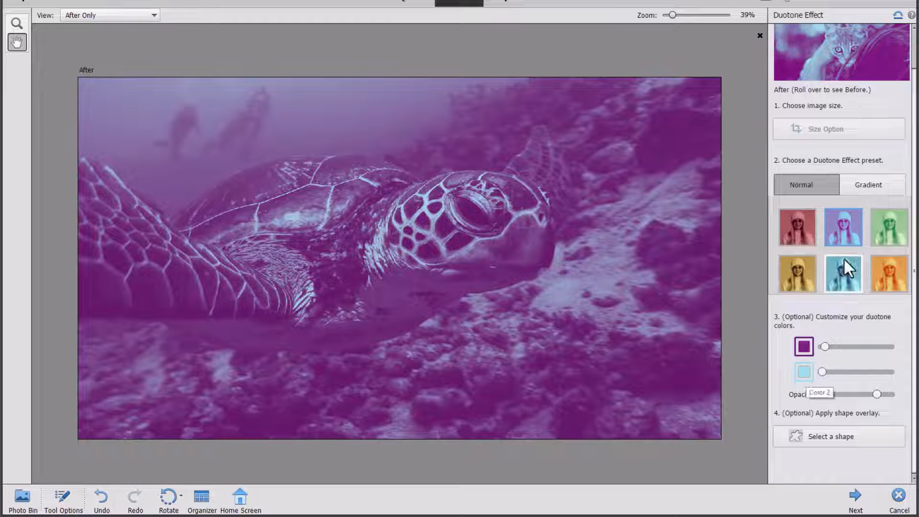
{"action": "left_click", "coordinate": [794, 225]}
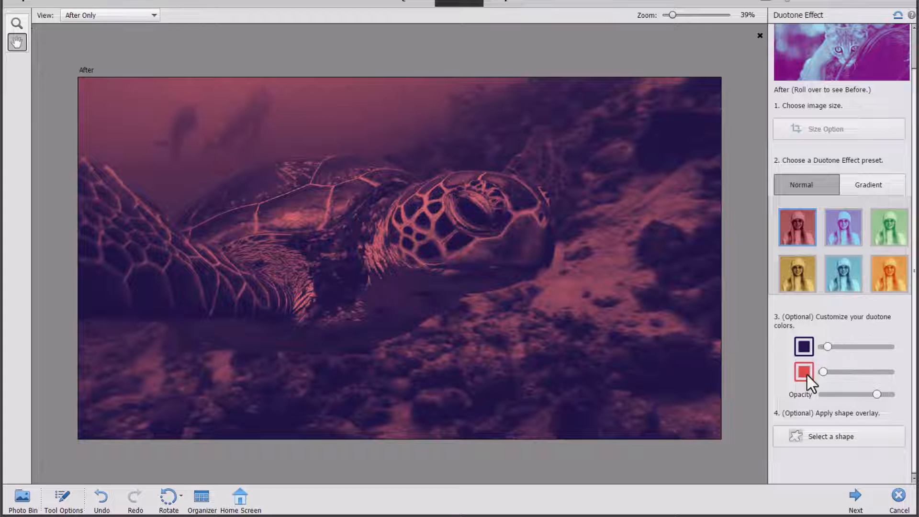
{"action": "left_click", "coordinate": [883, 220]}
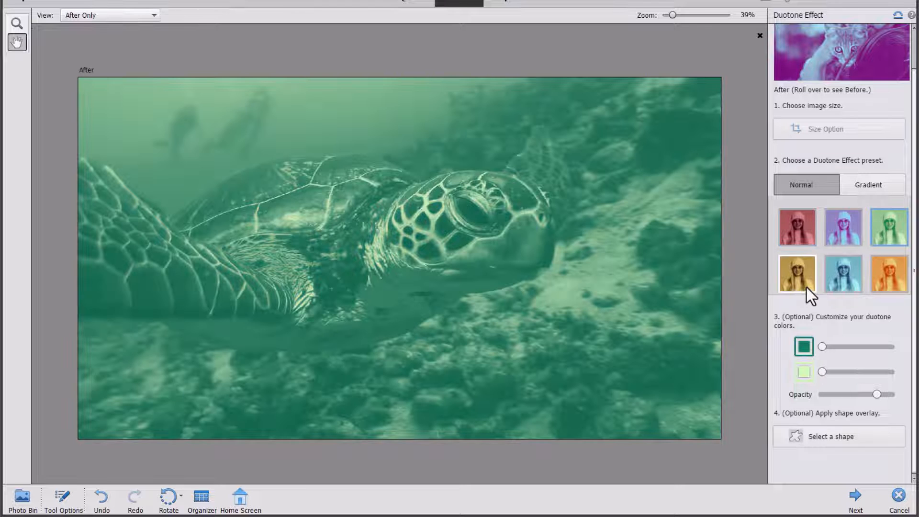
{"action": "left_click", "coordinate": [807, 288]}
{"action": "left_click", "coordinate": [843, 263]}
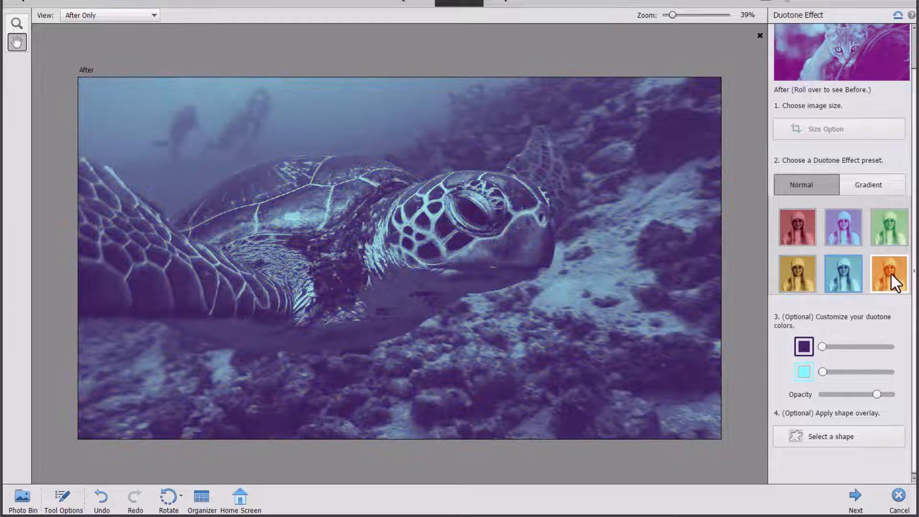
{"action": "left_click", "coordinate": [892, 274]}
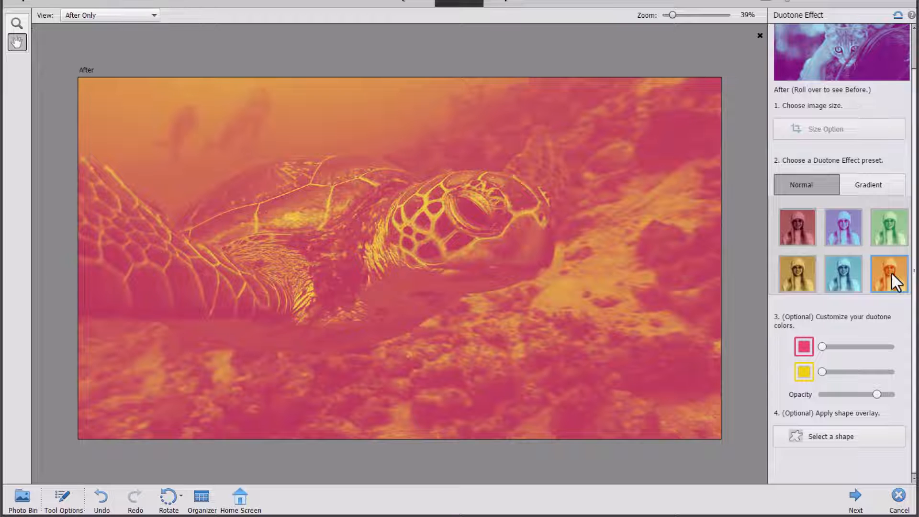
Preview the Gradient duotone presets: purple, green, cyan and yellow.
{"action": "left_click", "coordinate": [870, 182]}
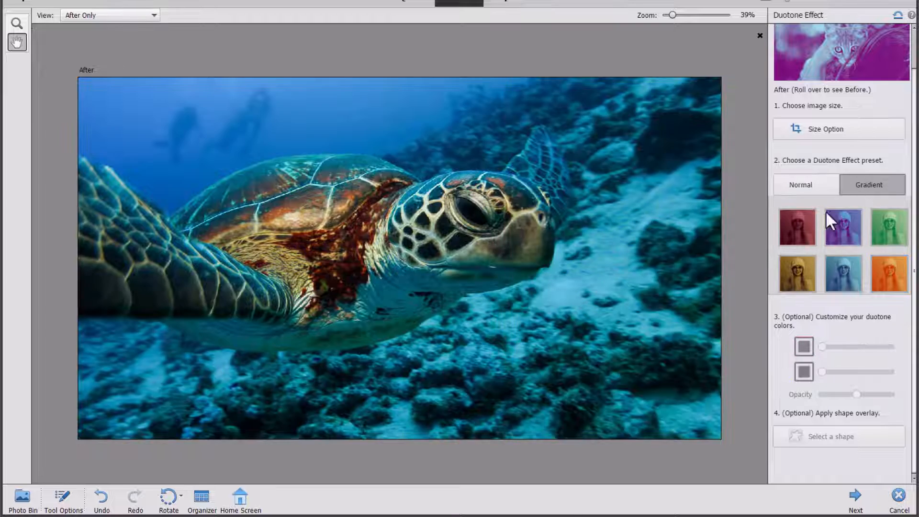
{"action": "left_click", "coordinate": [844, 227]}
{"action": "left_click", "coordinate": [889, 231]}
{"action": "left_click", "coordinate": [838, 277]}
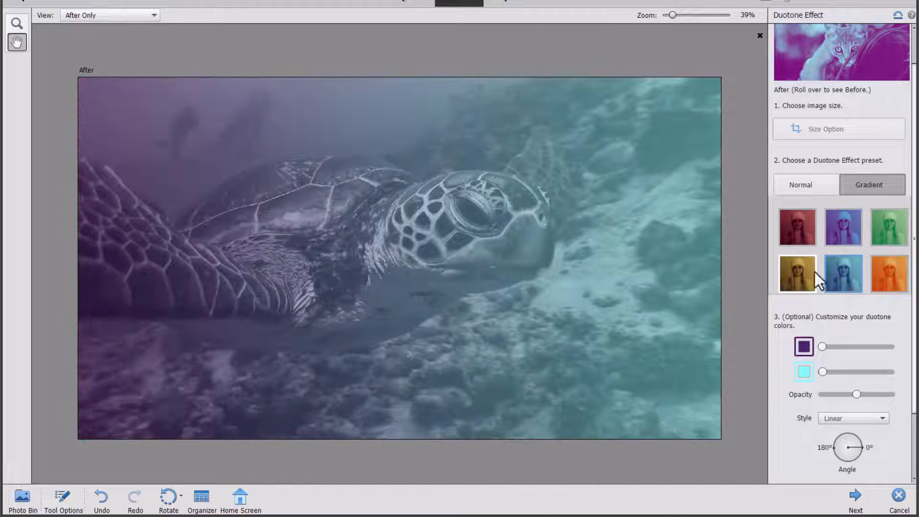
{"action": "left_click", "coordinate": [803, 278]}
Return to the Normal presets and apply the purple and cyan duotone.
{"action": "left_click", "coordinate": [809, 187]}
{"action": "left_click", "coordinate": [840, 269]}
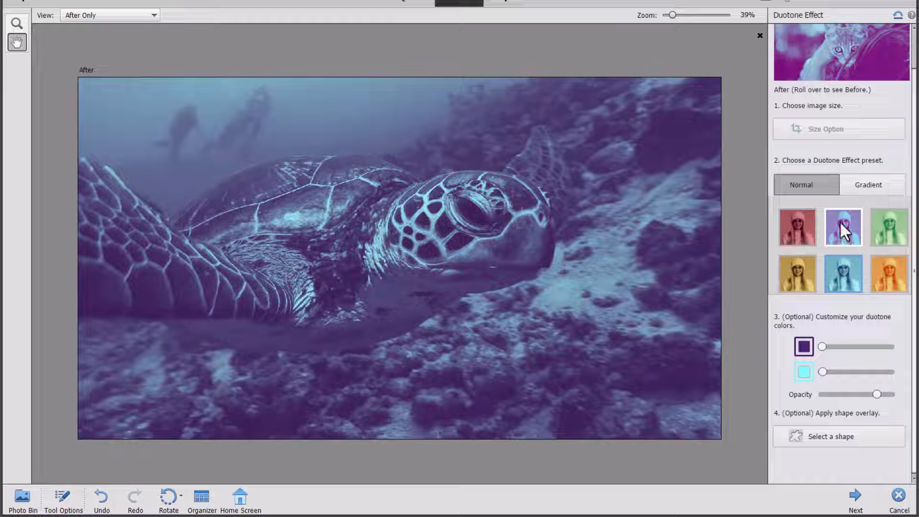
{"action": "left_click", "coordinate": [840, 222]}
{"action": "left_click", "coordinate": [844, 273]}
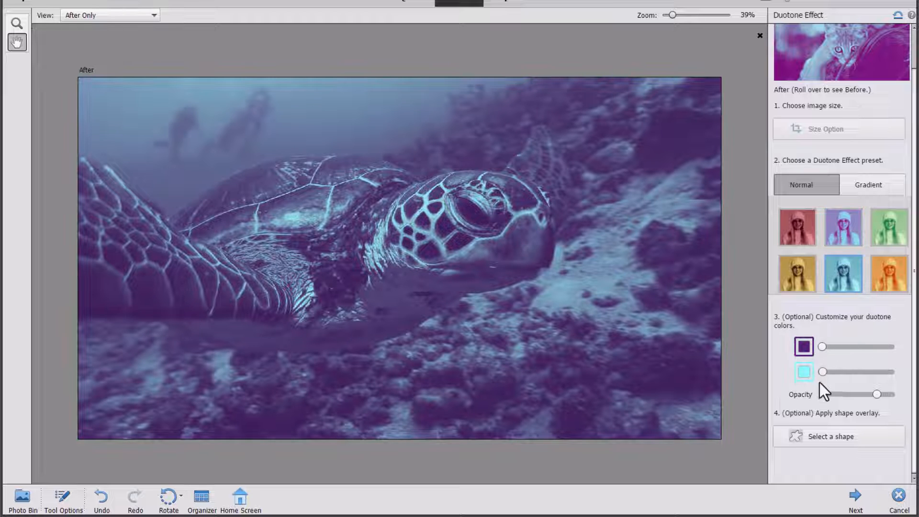
Strengthen the cyan colour and raise the duotone opacity to its maximum.
{"action": "left_click_drag", "start_coordinate": [847, 374], "coordinate": [840, 376]}
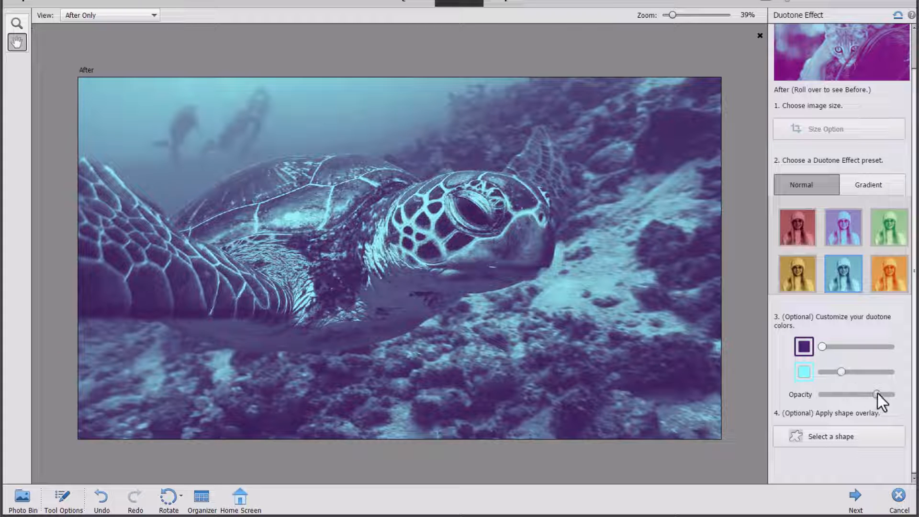
{"action": "left_click_drag", "start_coordinate": [829, 398], "coordinate": [895, 395]}
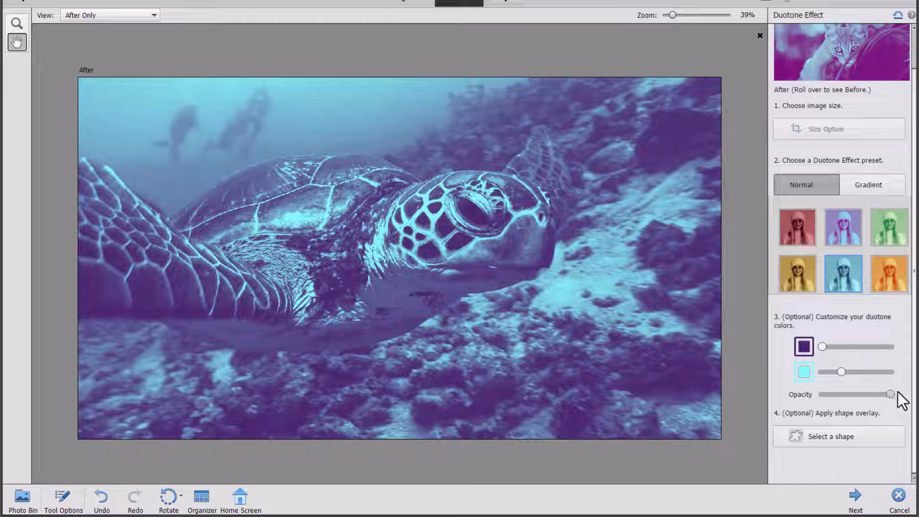
{"action": "left_click", "coordinate": [820, 435]}
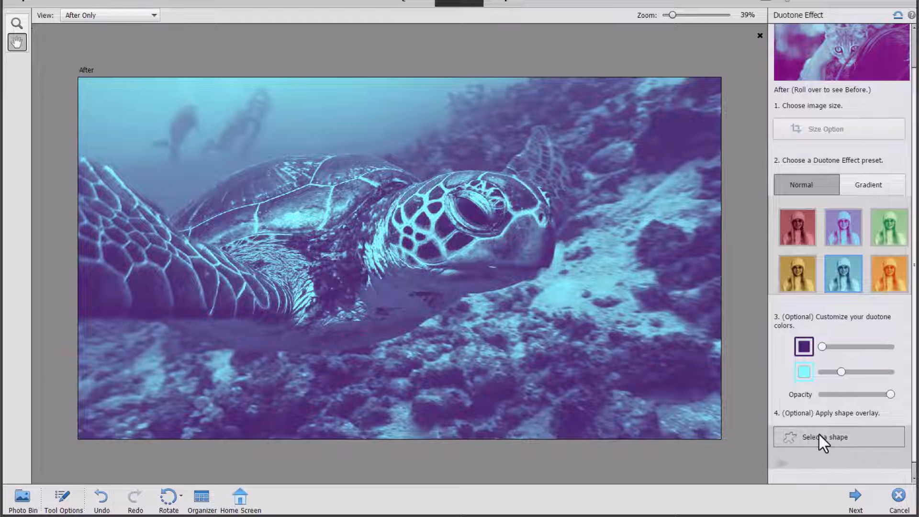
Apply the fourth diagonal shape so the duotone fills the lower-left triangle, with Black & White unchecked.
{"action": "left_click", "coordinate": [825, 376]}
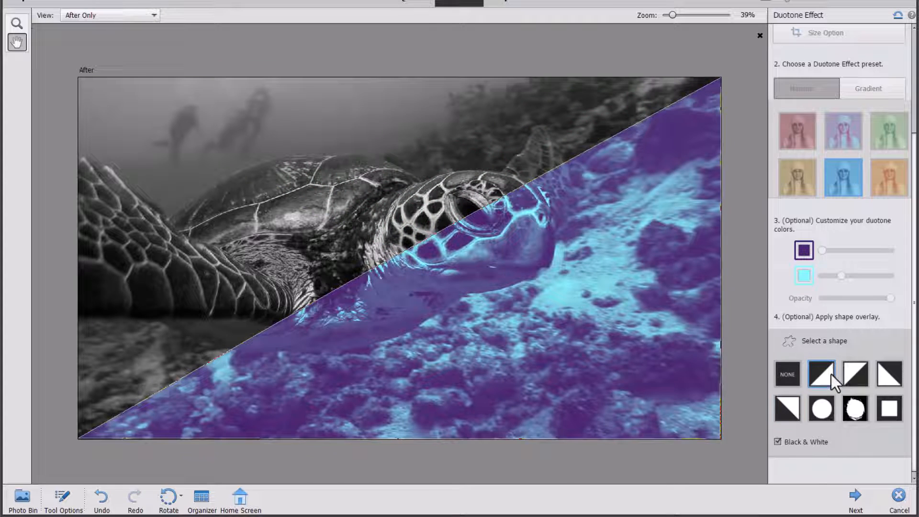
{"action": "left_click", "coordinate": [858, 374]}
{"action": "left_click", "coordinate": [888, 373]}
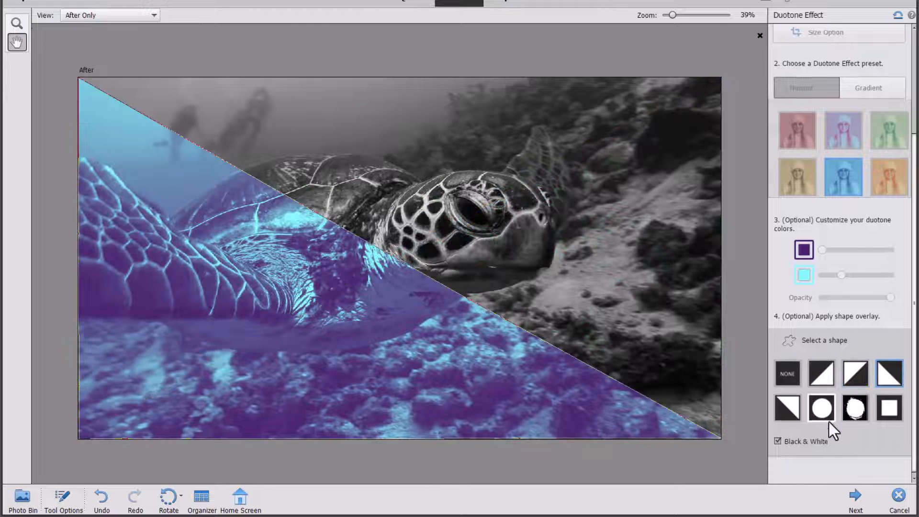
{"action": "left_click", "coordinate": [797, 441]}
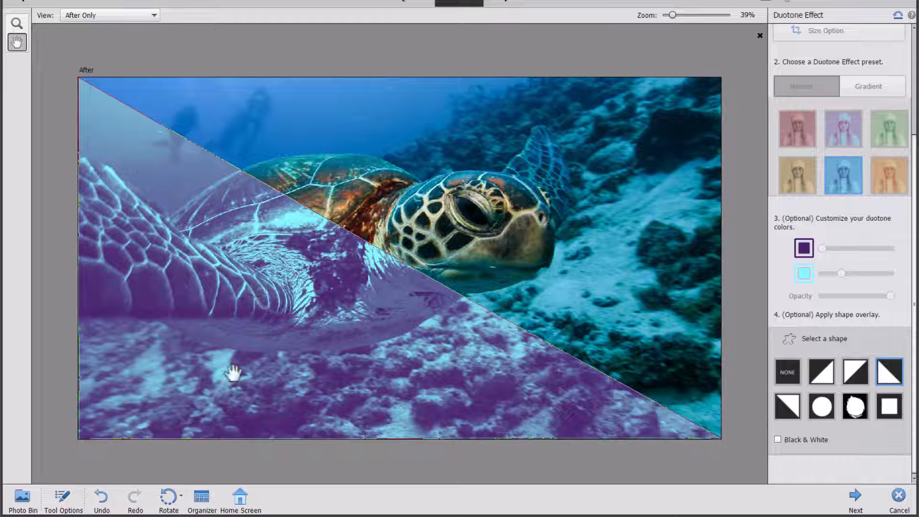
{"action": "left_click", "coordinate": [897, 19]}
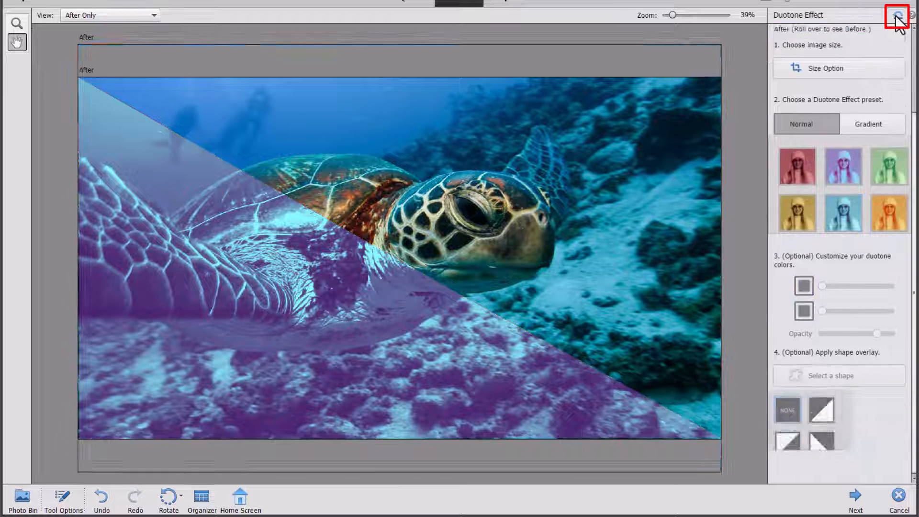
{"action": "left_click", "coordinate": [868, 182]}
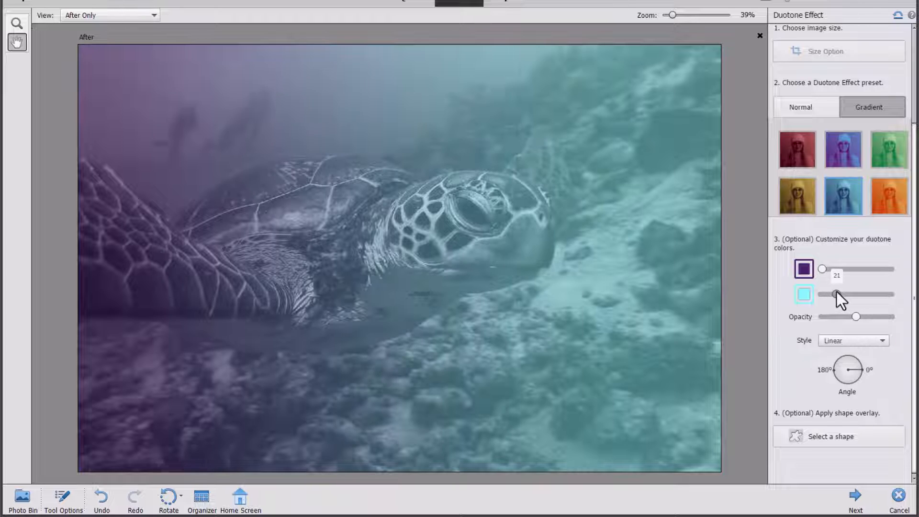
{"action": "left_click", "coordinate": [850, 383]}
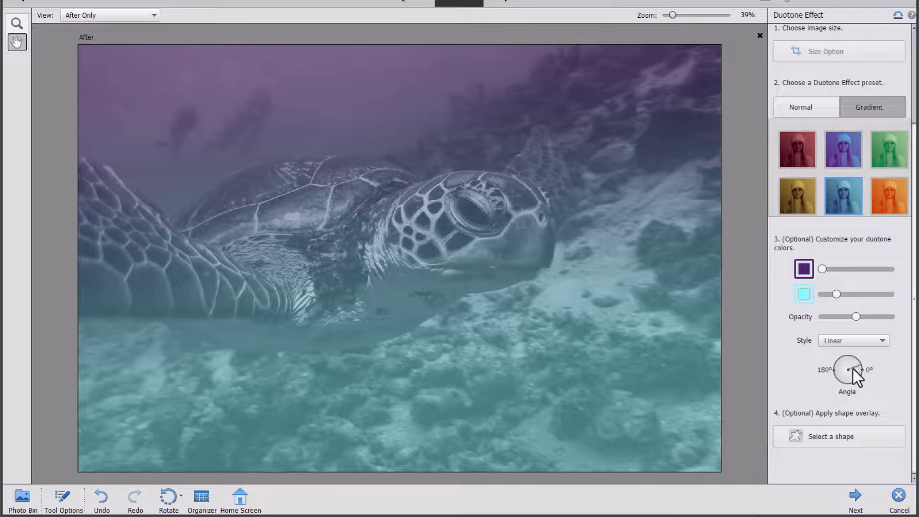
{"action": "left_click_drag", "start_coordinate": [854, 370], "coordinate": [831, 359]}
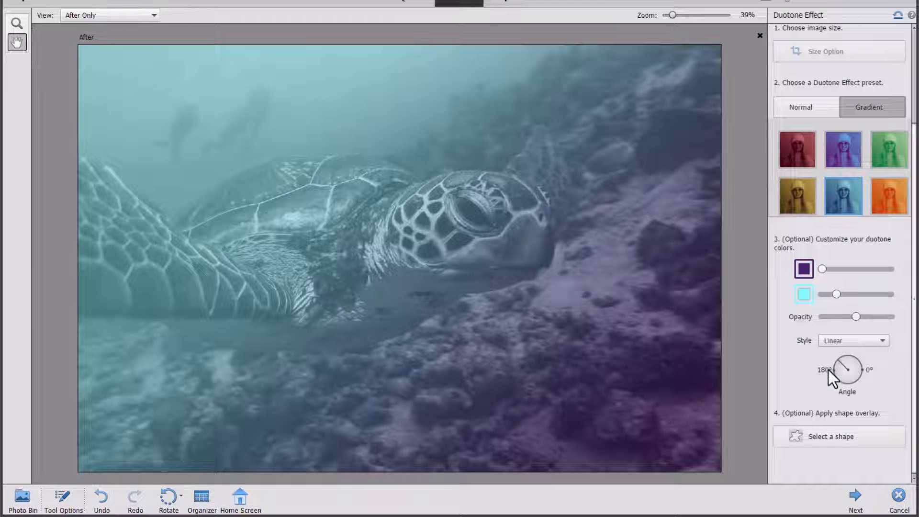
{"action": "mouse_move", "coordinate": [839, 364]}
{"action": "left_mouse_down"}
{"action": "mouse_move", "coordinate": [852, 368]}
{"action": "mouse_move", "coordinate": [851, 360]}
{"action": "left_mouse_up"}
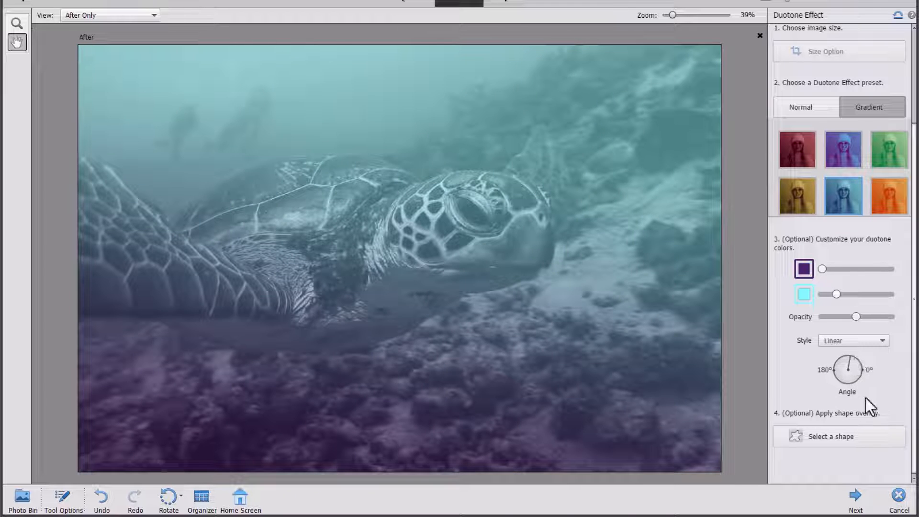
{"action": "left_click", "coordinate": [839, 436]}
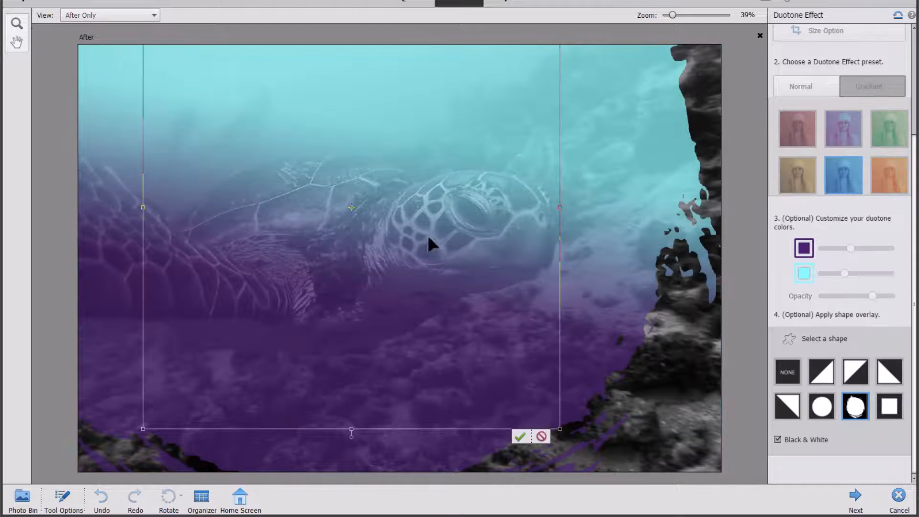
{"action": "left_click_drag", "start_coordinate": [438, 213], "coordinate": [438, 269]}
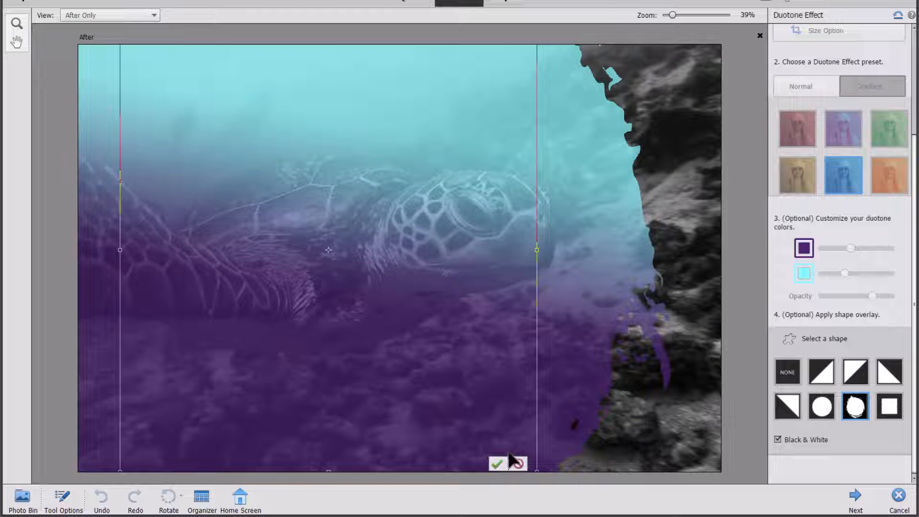
{"action": "left_click", "coordinate": [497, 463]}
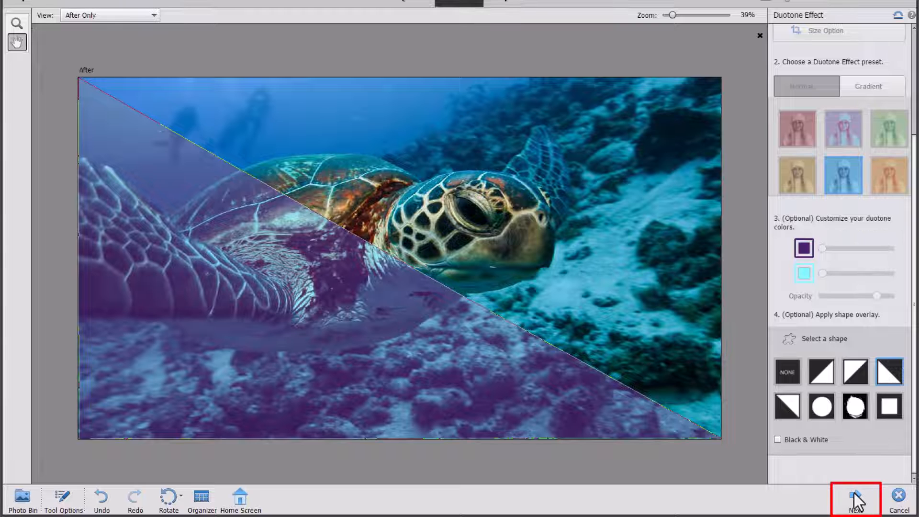
Finish the Duotone Effect guided edit with Next, then Done.
{"action": "left_click", "coordinate": [857, 501]}
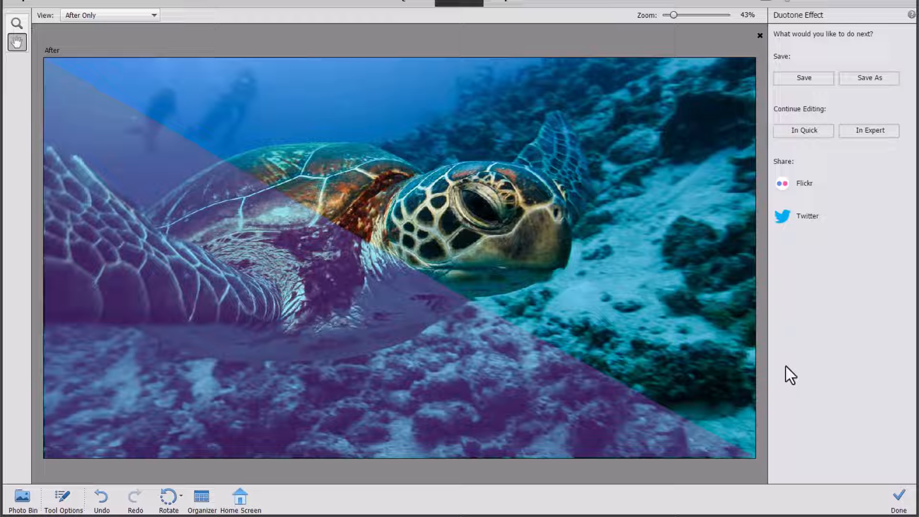
{"action": "left_click", "coordinate": [899, 500]}
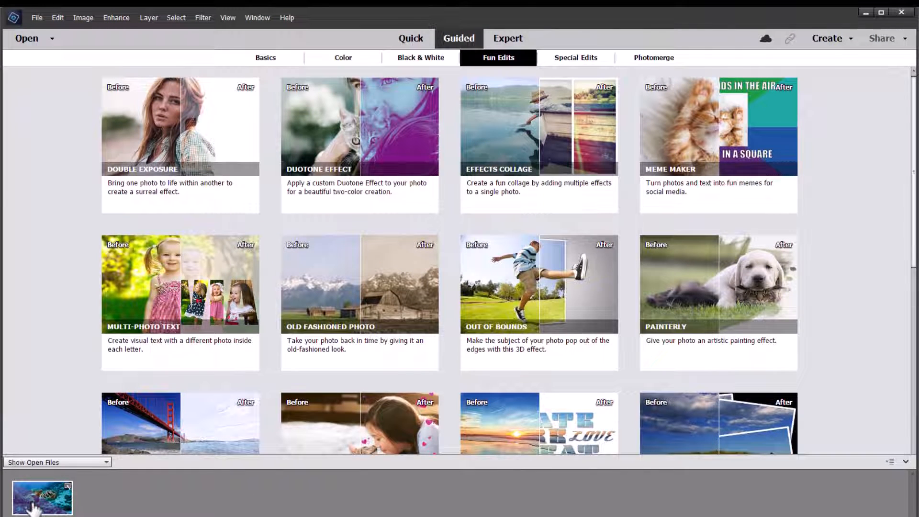
Switch to Expert mode, widen the Layers panel, and select GE_Gradient, toggling its mask off and on.
{"action": "left_click", "coordinate": [501, 39]}
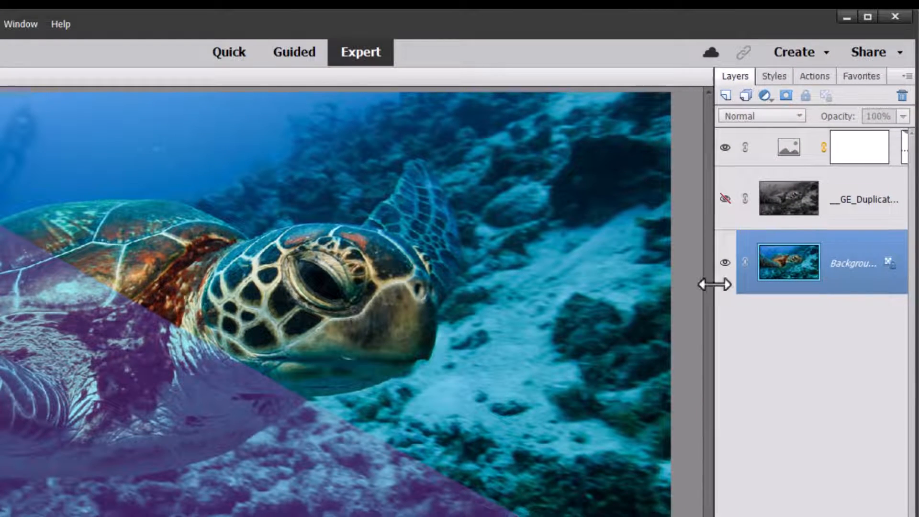
{"action": "left_click_drag", "start_coordinate": [718, 281], "coordinate": [622, 287]}
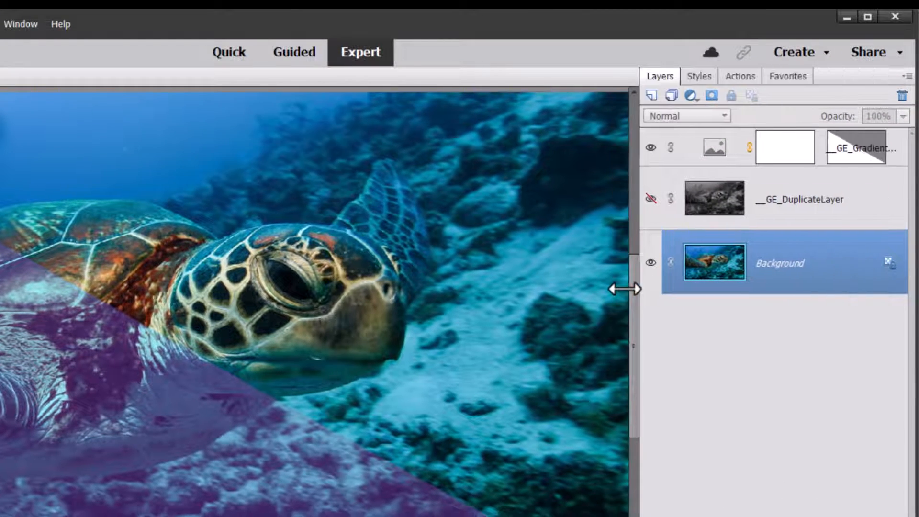
{"action": "left_click", "coordinate": [842, 151]}
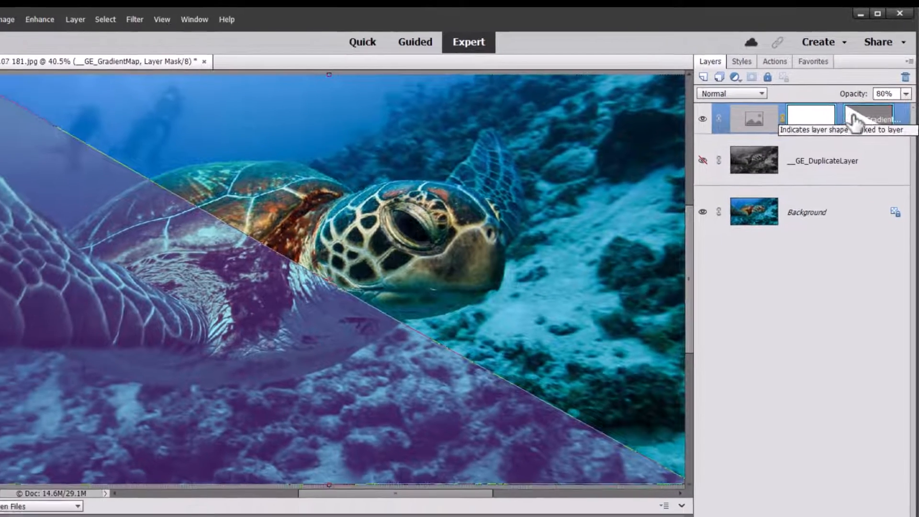
{"action": "left_click", "coordinate": [842, 152], "text": "shift"}
{"action": "left_click", "coordinate": [855, 121], "text": "shift"}
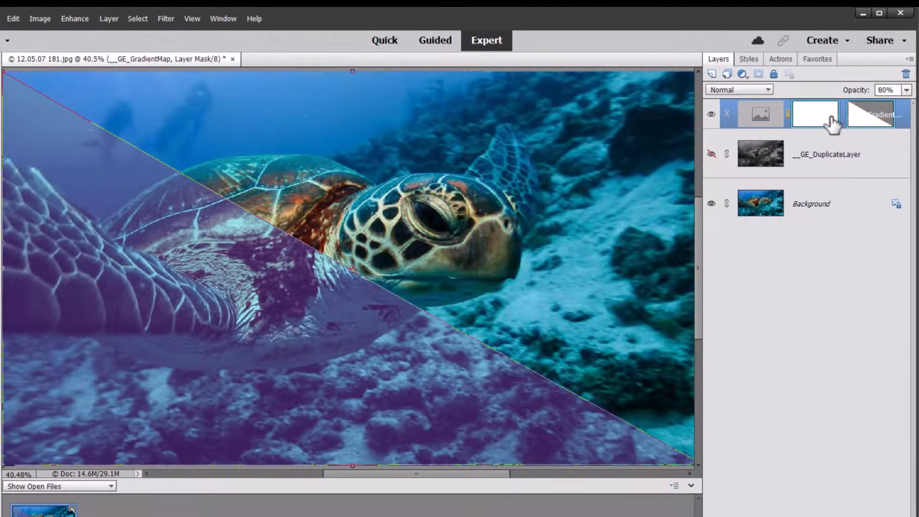
Start a free transform (Ctrl+T) on the selected layers, then cancel it unchanged.
{"action": "left_click_drag", "start_coordinate": [703, 314], "coordinate": [797, 315]}
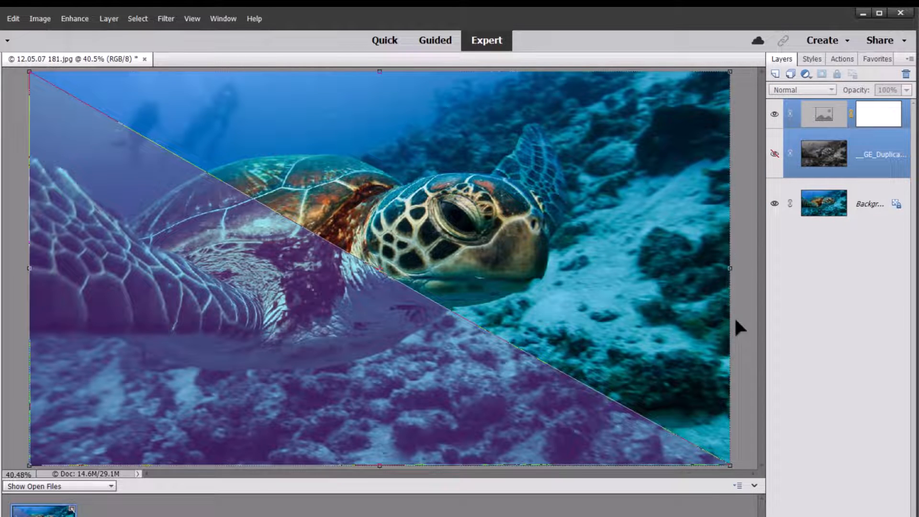
{"action": "key", "text": "ctrl+t"}
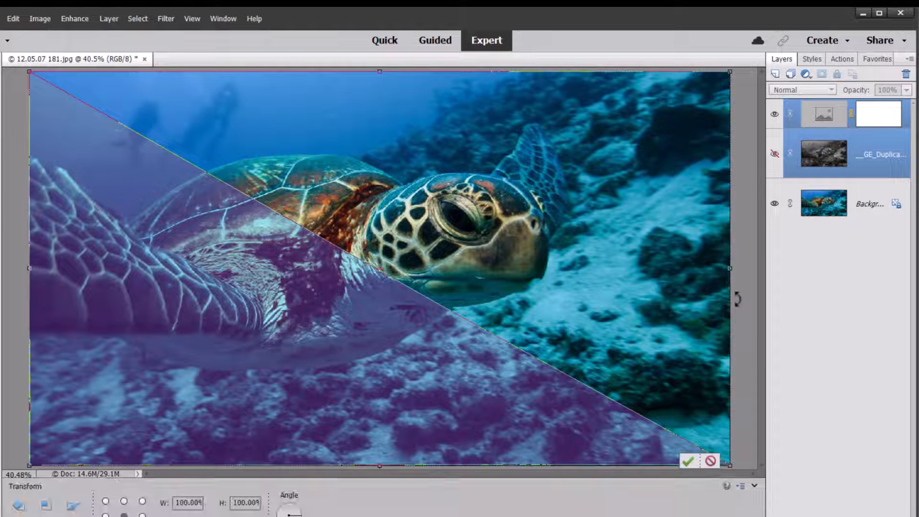
{"action": "left_click", "coordinate": [710, 462]}
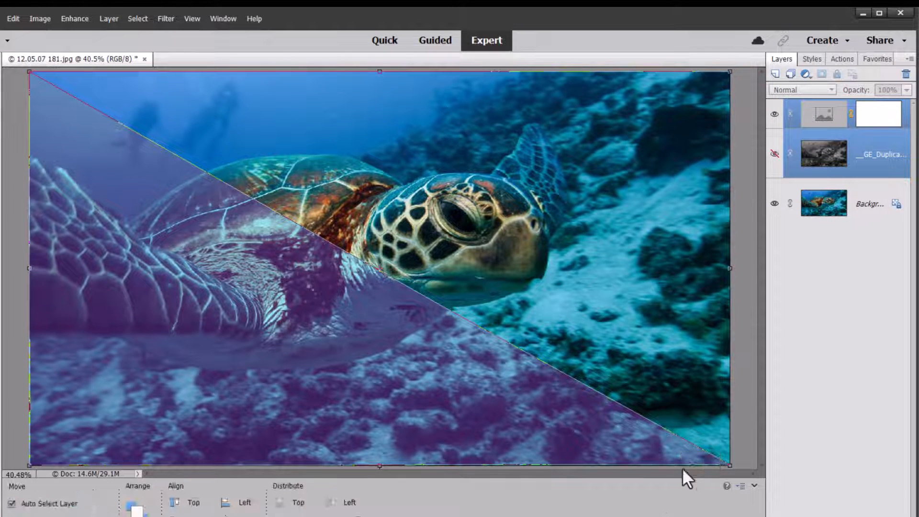